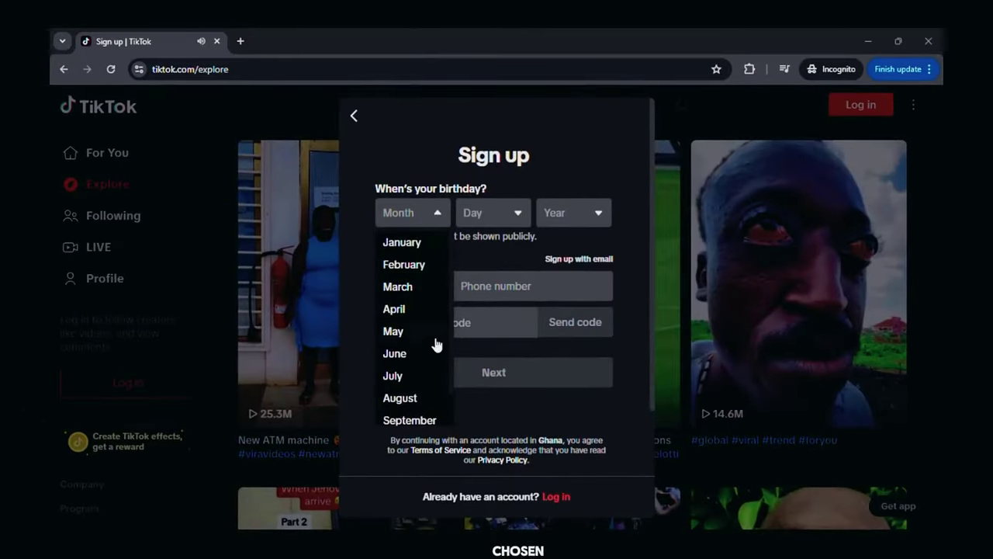
click(571, 220)
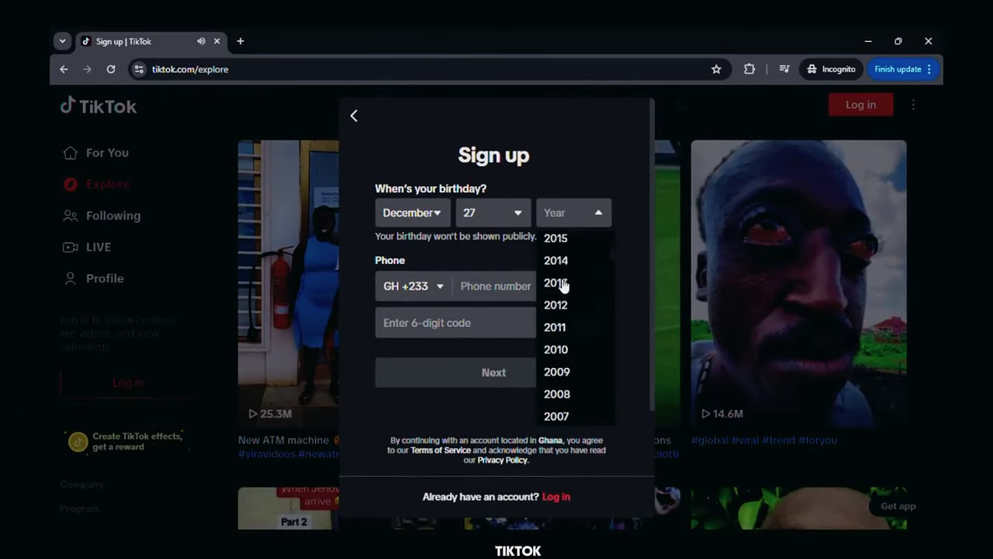
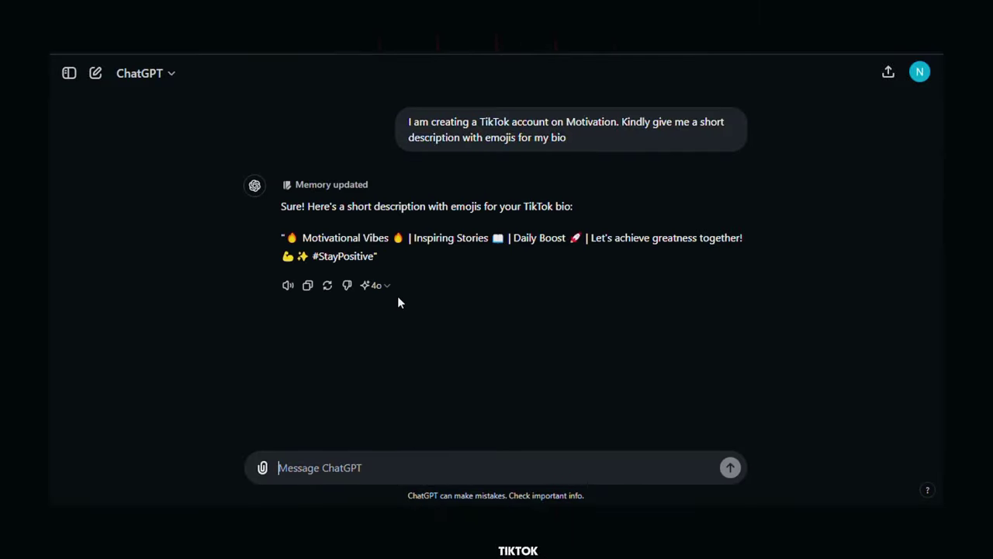
Check what ChatGPT saved to memory about the TikTok bio, then dismiss it.
click(318, 187)
click(520, 361)
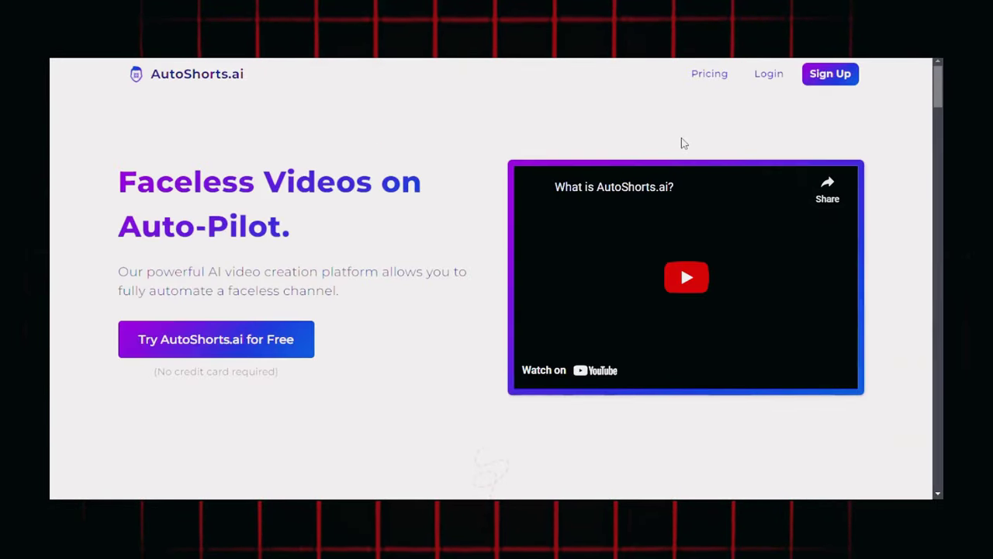
Register an AutoShorts.ai account and reach the empty Your Series dashboard.
click(838, 73)
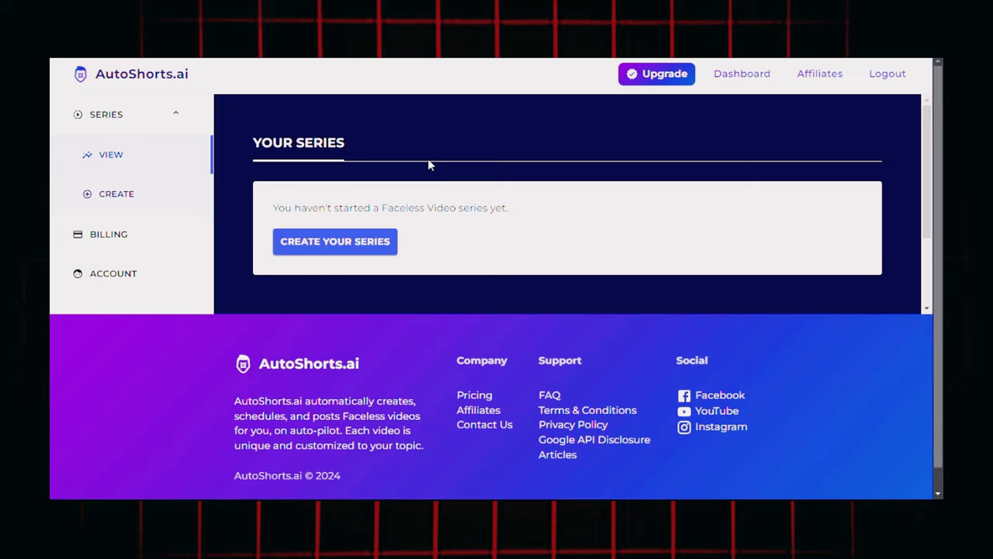
scroll(403, 187, down, 1)
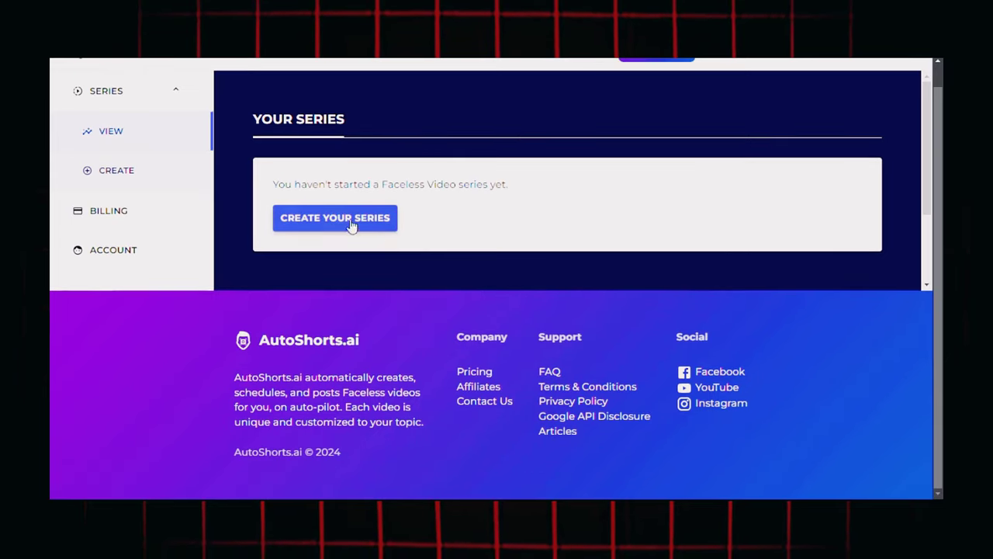
Start a new series and pick the linked TikTok account as its destination.
click(342, 219)
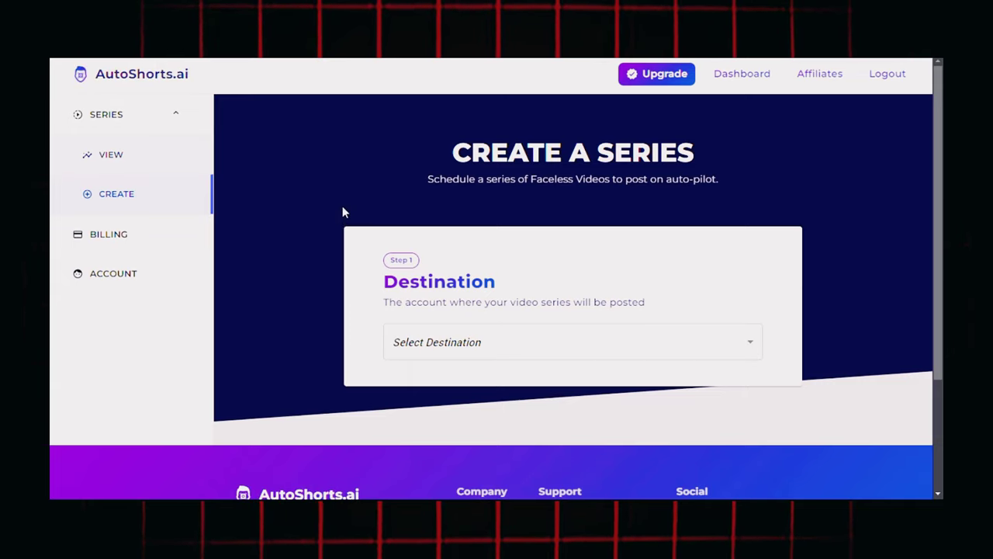
scroll(381, 125, down, 2)
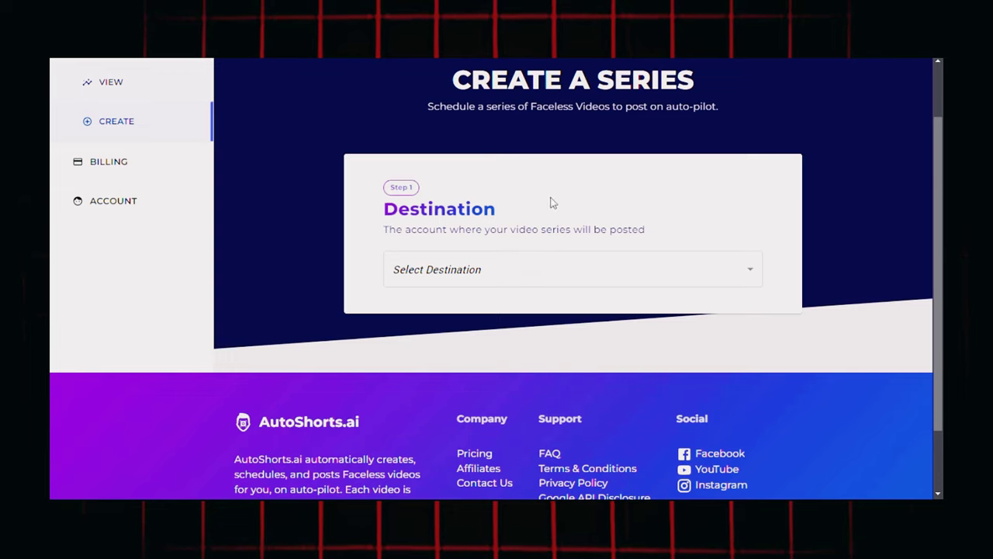
click(554, 276)
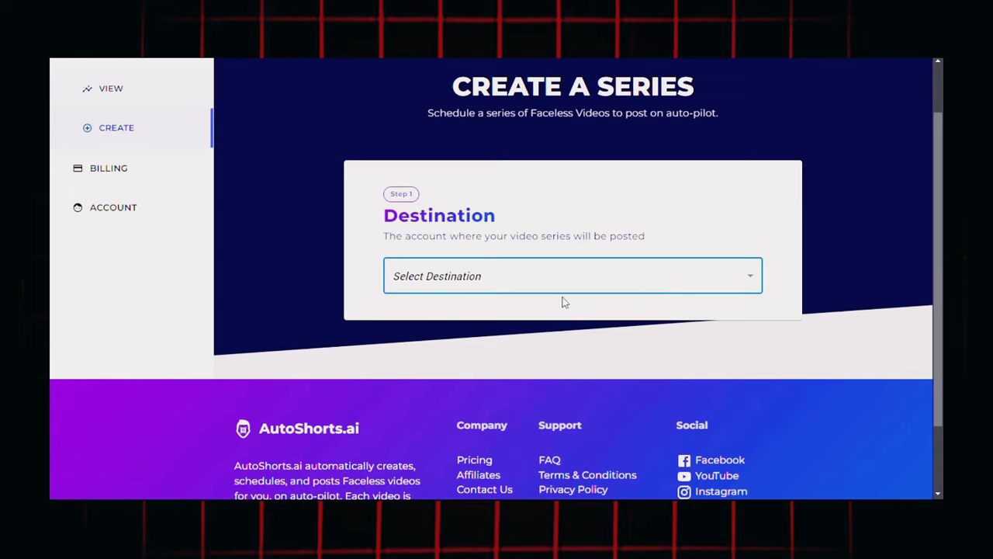
click(536, 284)
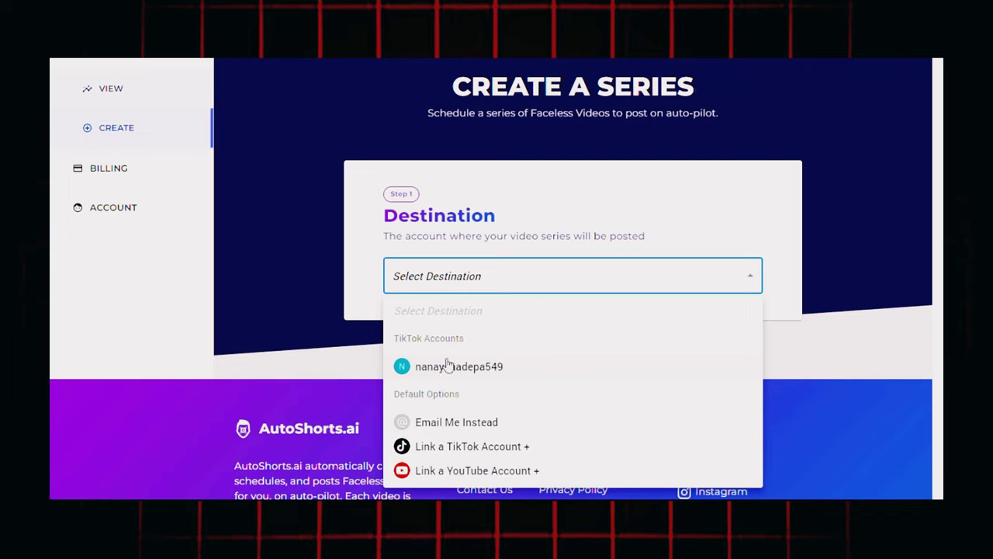
Confirm the TikTok destination and set the series content topic to Motivational.
click(452, 368)
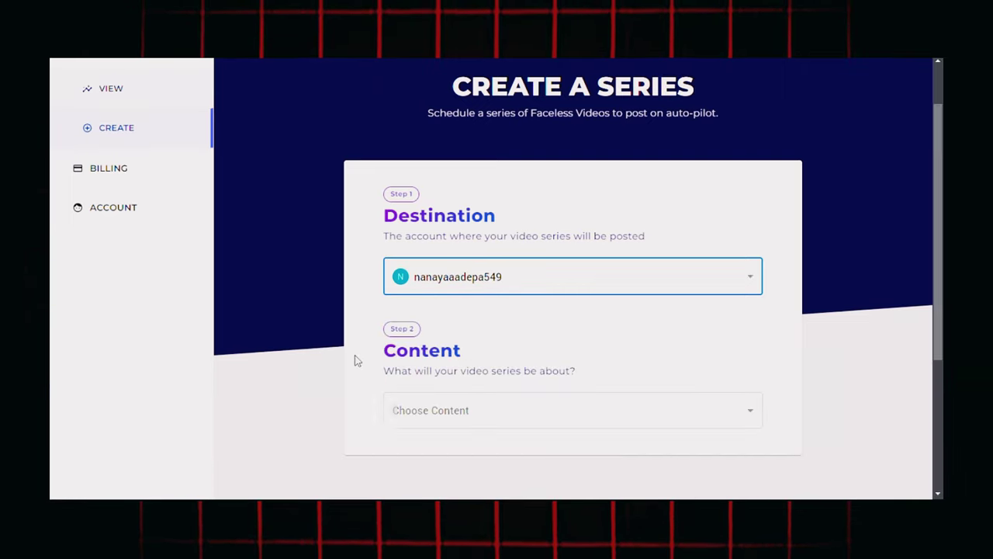
scroll(355, 360, down, 3)
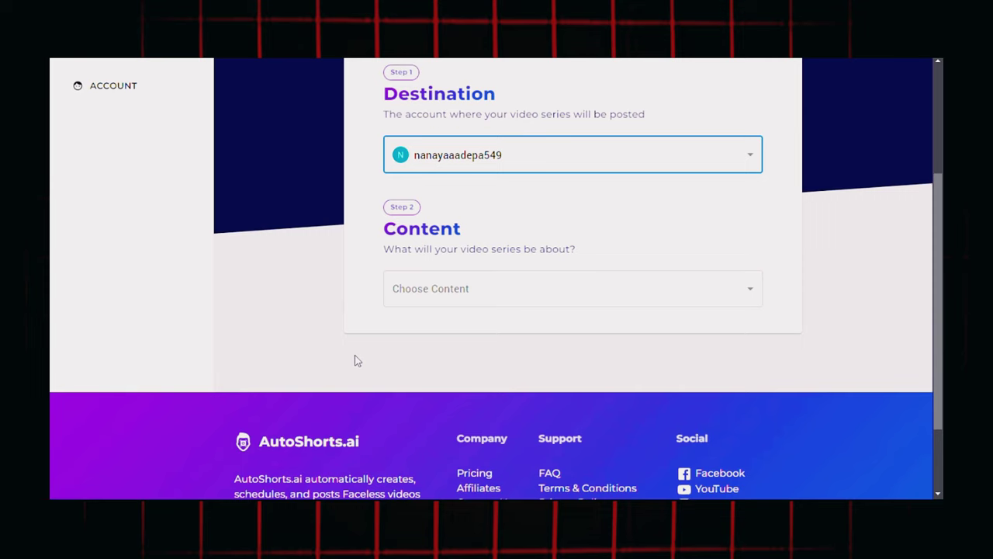
scroll(355, 361, down, 2)
click(503, 220)
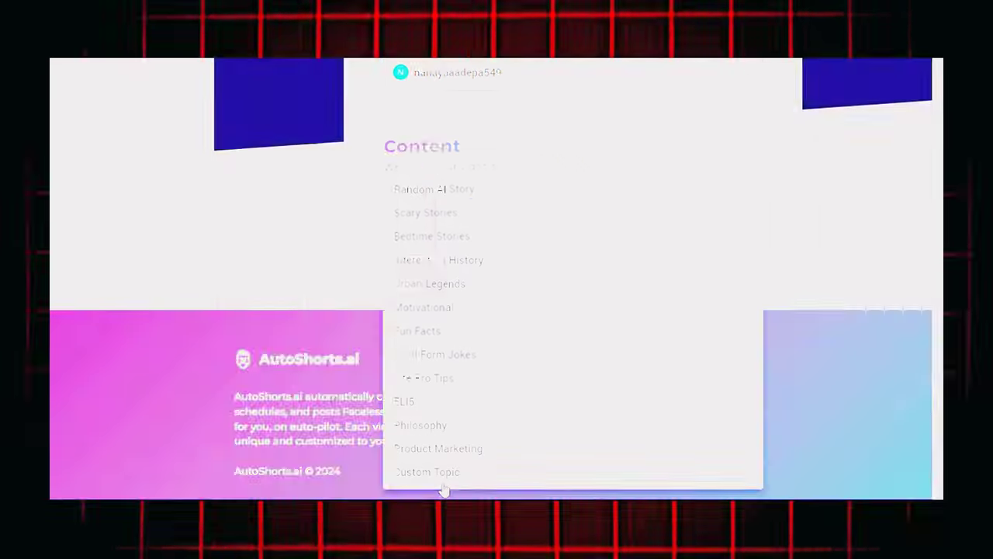
click(443, 484)
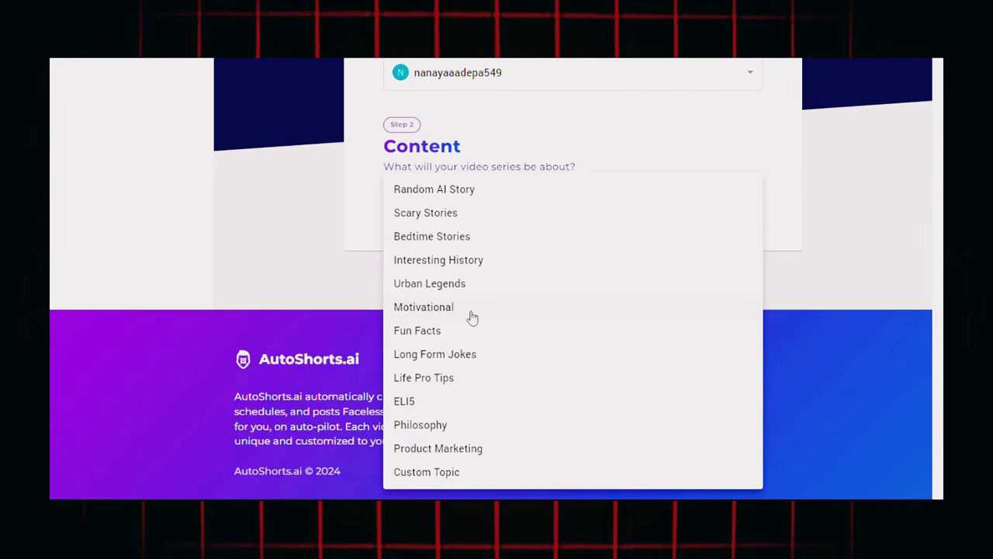
click(485, 311)
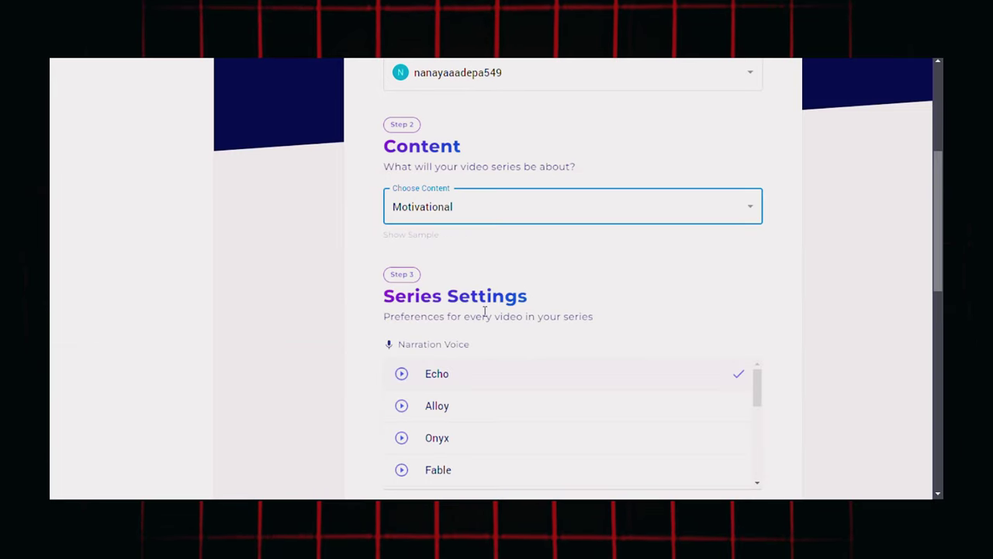
Choose Onyx as the series narration voice.
scroll(479, 218, down, 2)
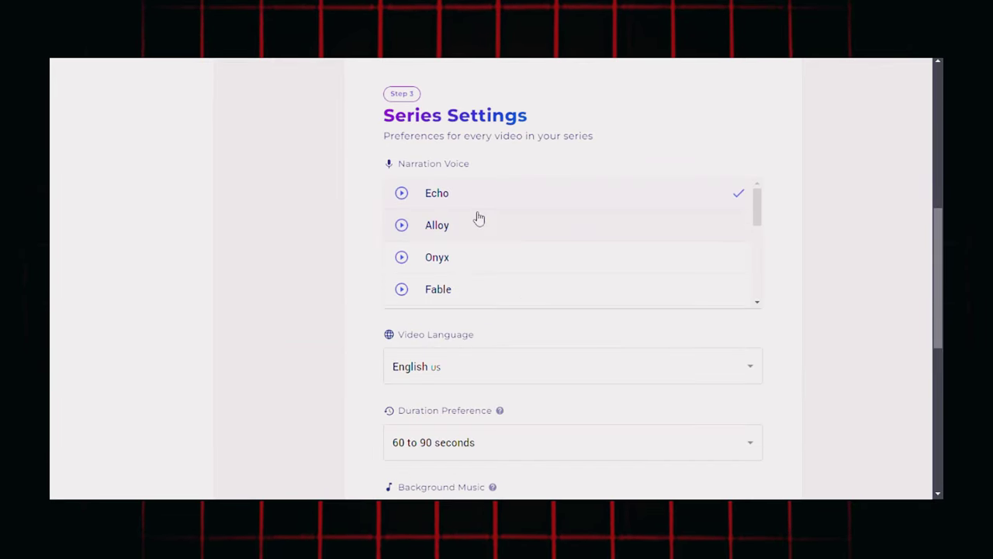
scroll(479, 218, up, 1)
scroll(476, 269, up, 1)
scroll(477, 269, up, 5)
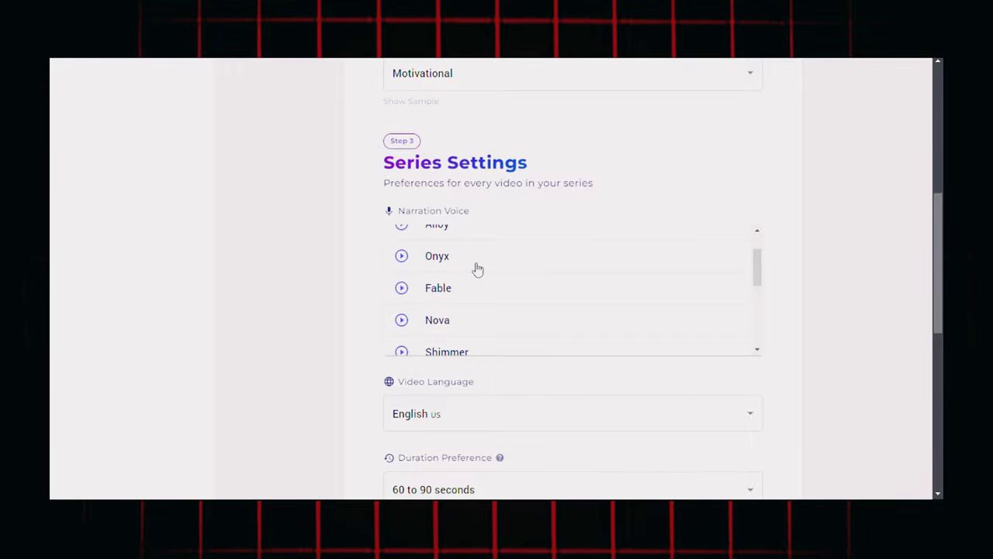
click(402, 257)
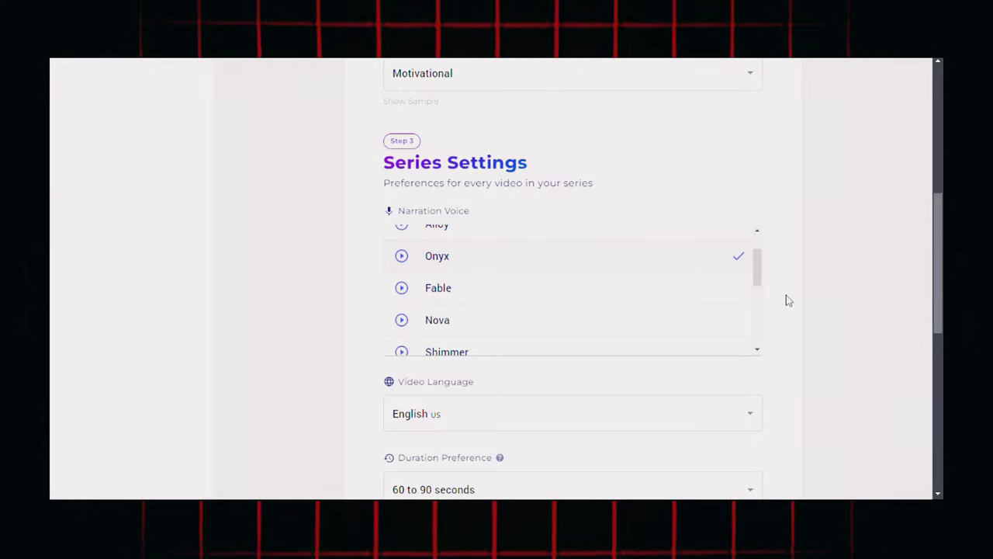
Keep English US as the video language.
scroll(788, 300, down, 2)
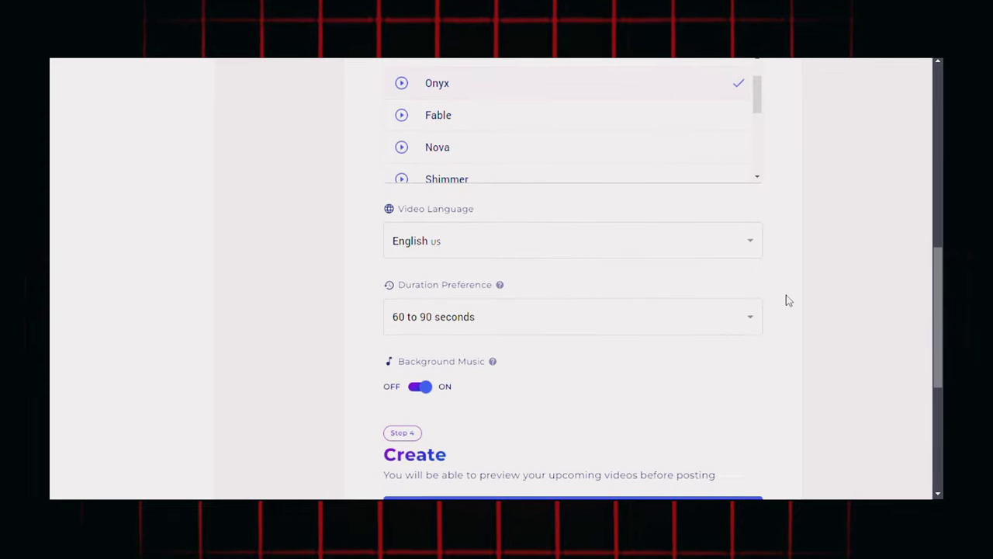
scroll(787, 299, down, 1)
click(680, 193)
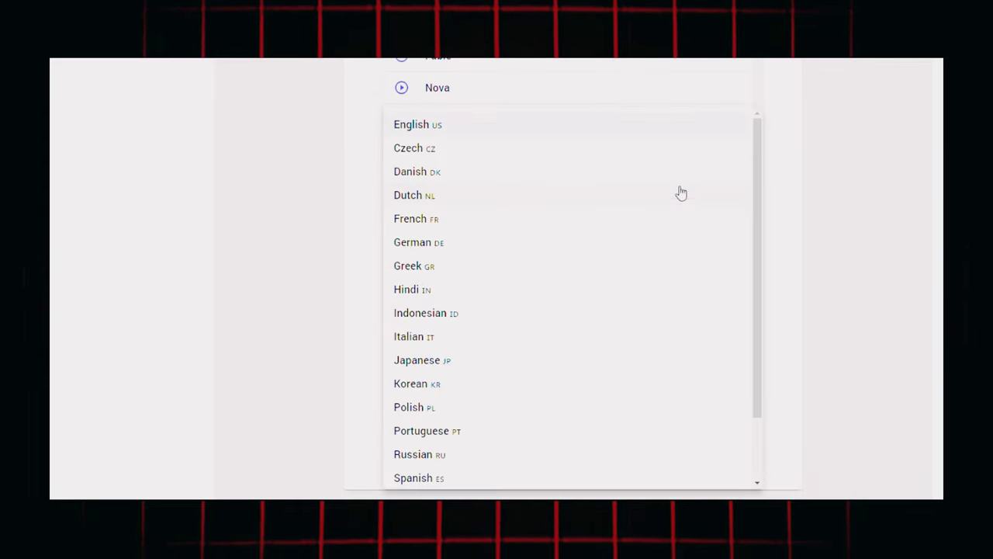
scroll(621, 305, down, 2)
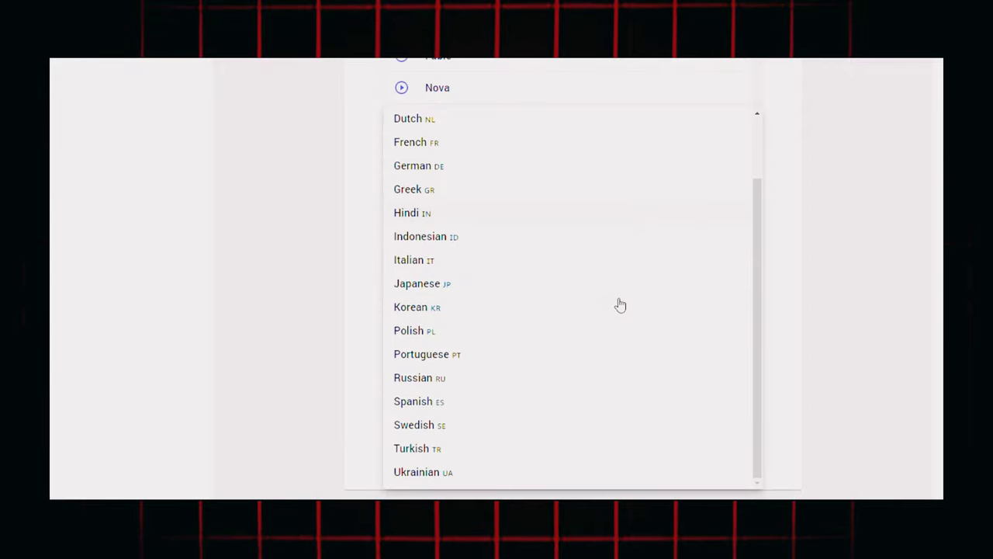
scroll(512, 233, up, 2)
click(426, 131)
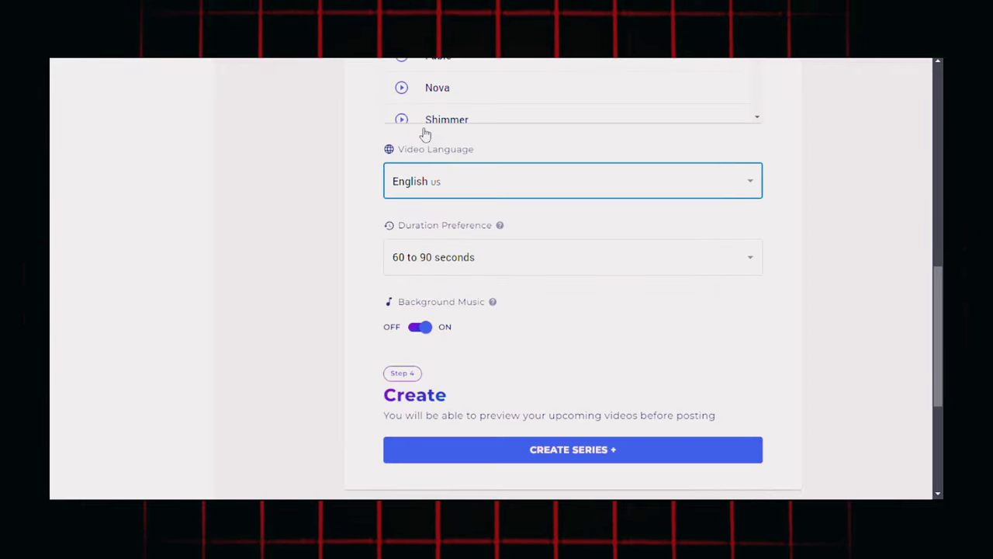
scroll(520, 154, down, 2)
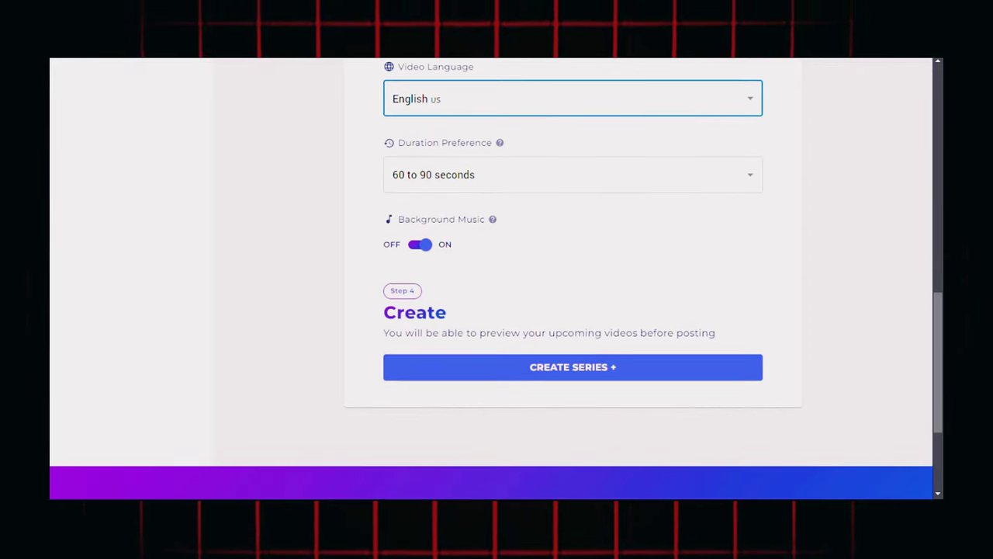
Keep the video duration preference at 60 to 90 seconds.
scroll(606, 222, up, 1)
click(608, 222)
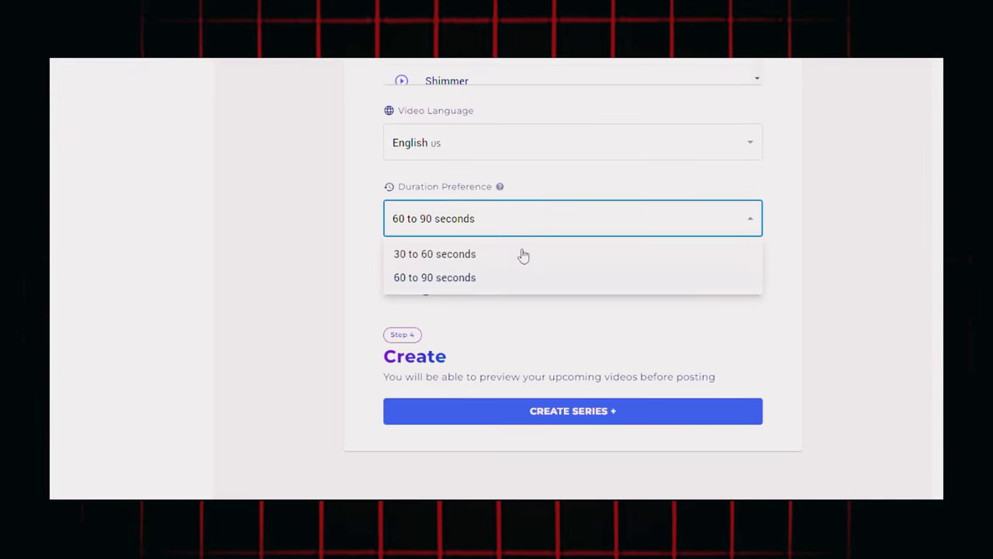
click(583, 284)
Create the Motivational series and let its first upcoming video render.
scroll(544, 256, down, 1)
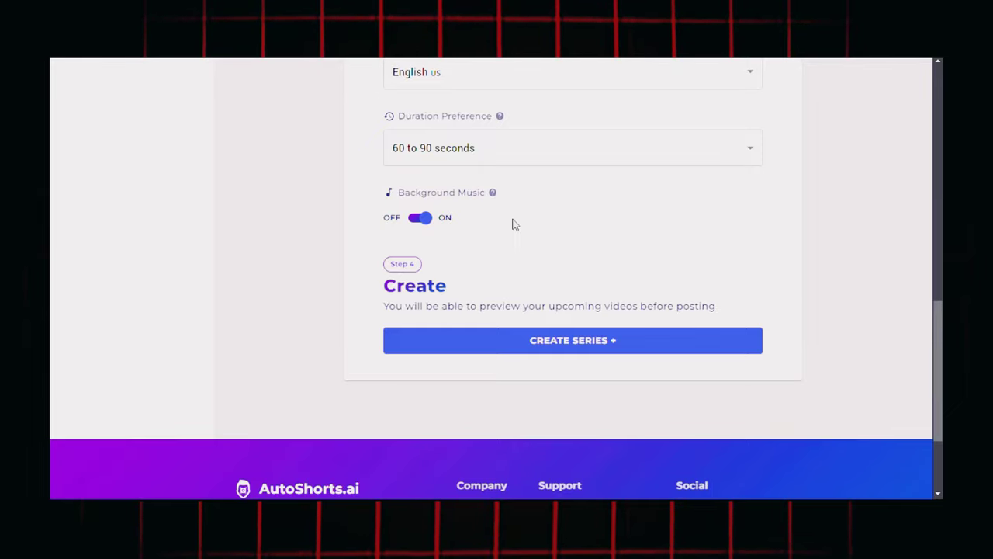
scroll(512, 224, down, 3)
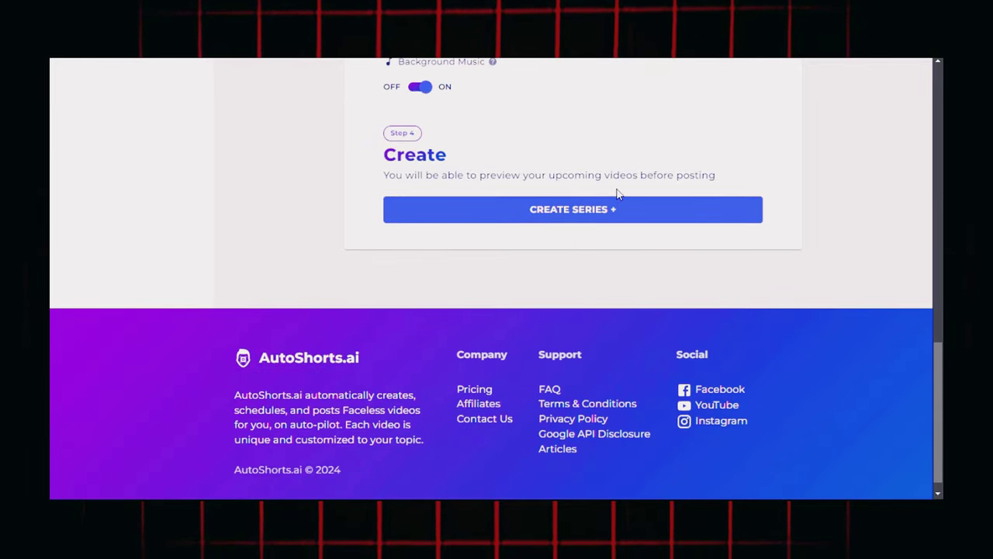
click(613, 214)
scroll(626, 254, down, 3)
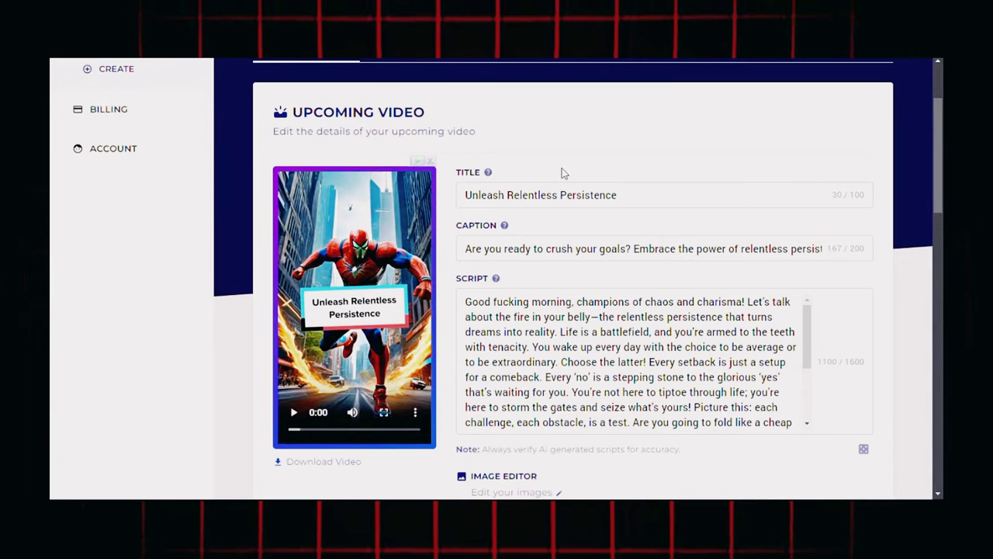
Review the title, caption and script of 'Unleash Relentless Persistence'.
scroll(562, 172, down, 2)
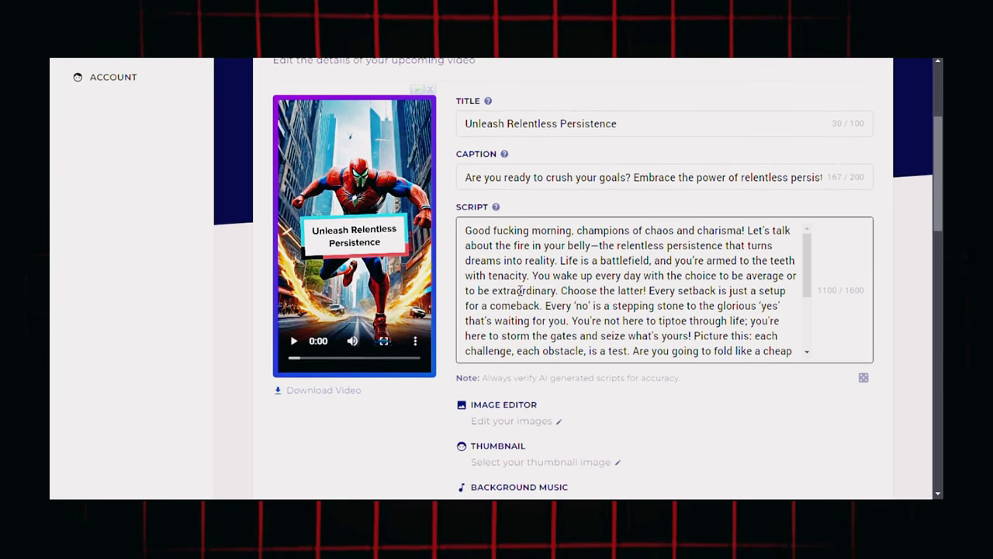
scroll(528, 310, up, 1)
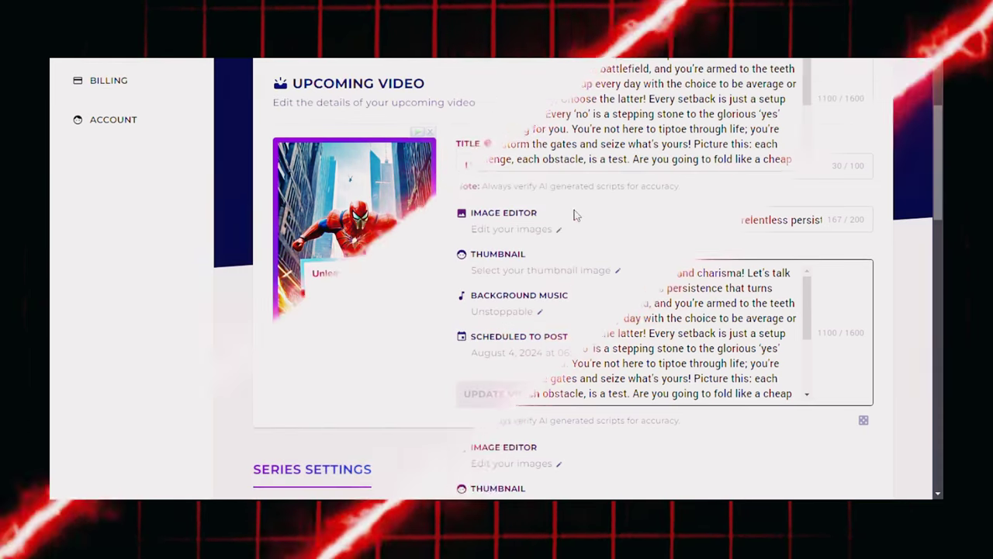
Browse the video's Image Editor, AI Images, Thumbnail and Background Music, keeping Unstoppable.
click(559, 233)
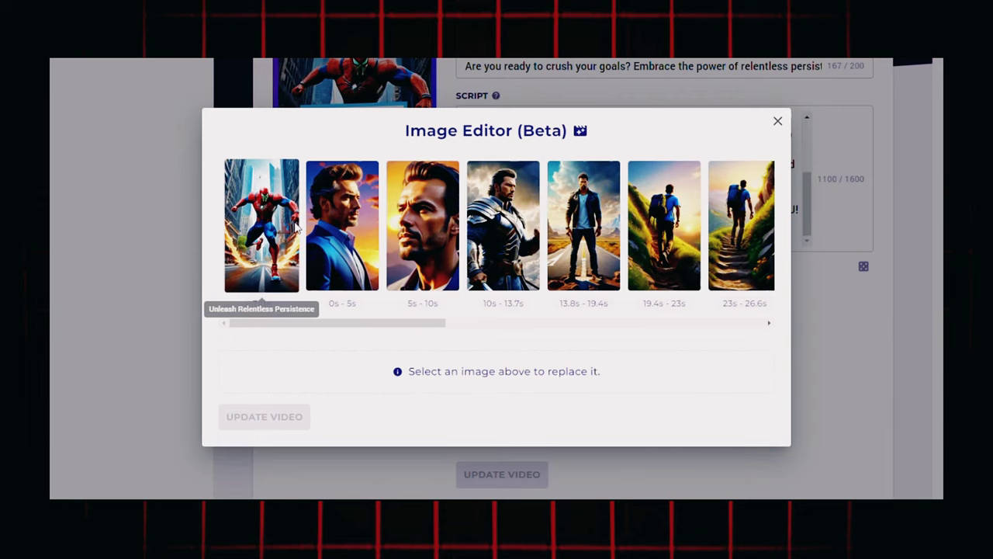
scroll(450, 336, down, 1)
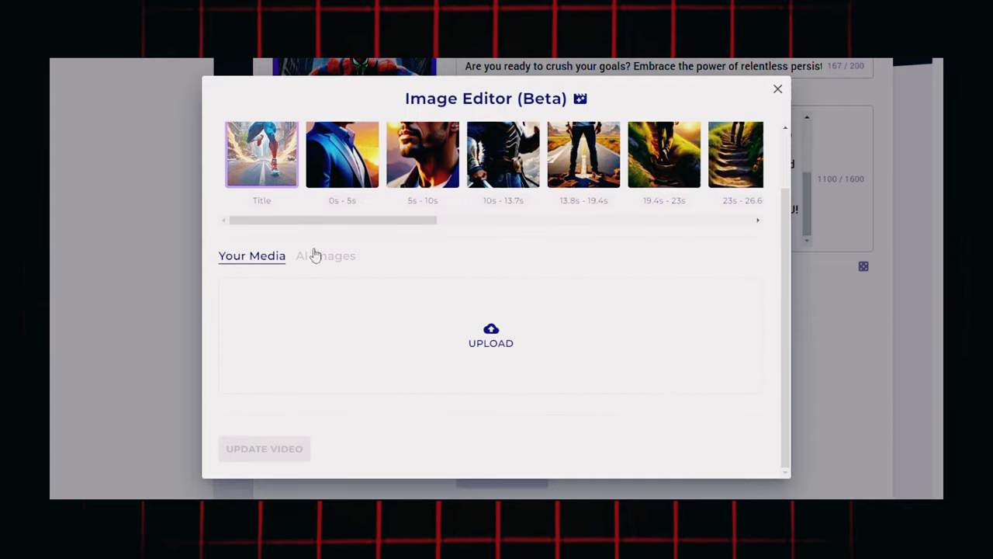
click(339, 259)
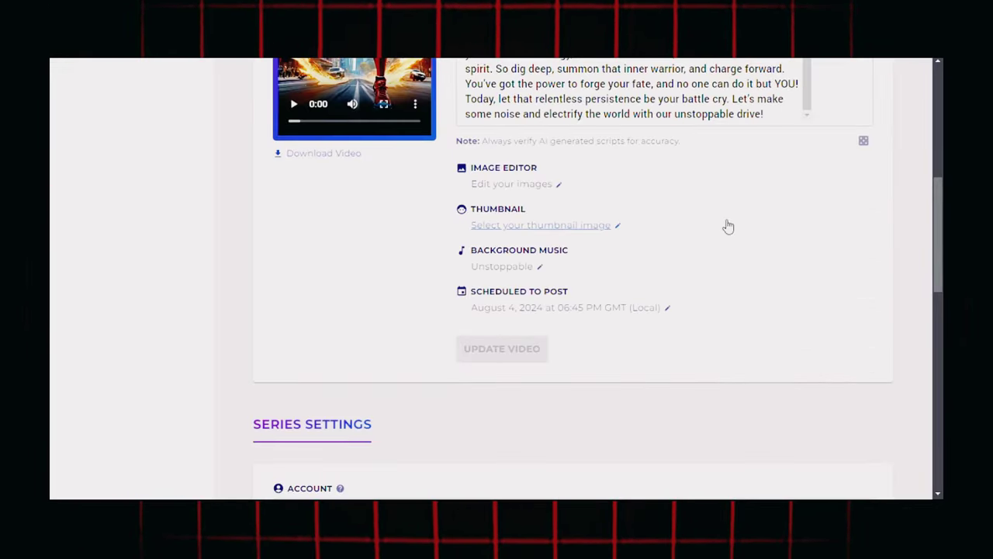
click(599, 233)
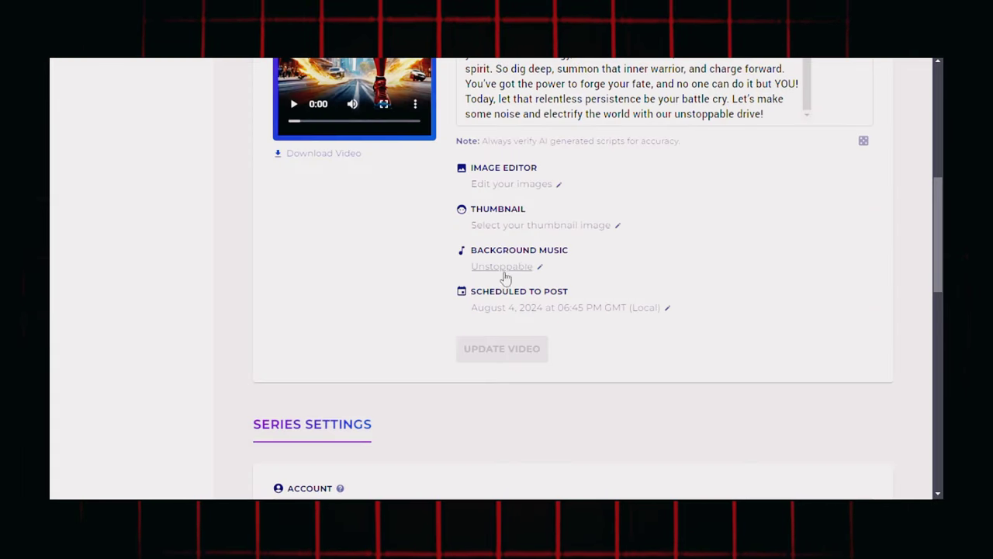
click(537, 269)
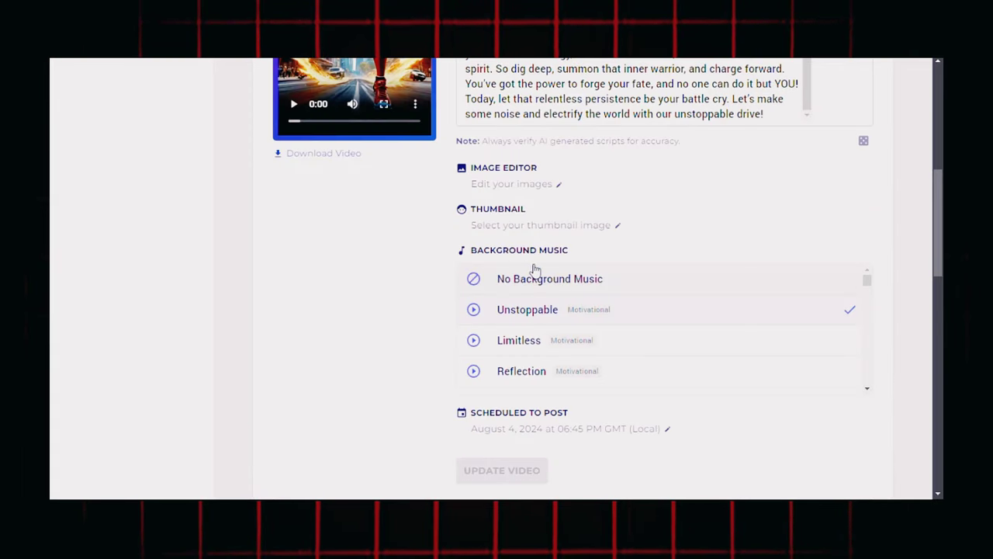
Change the series posting time to 3:45 PM.
scroll(753, 433, down, 3)
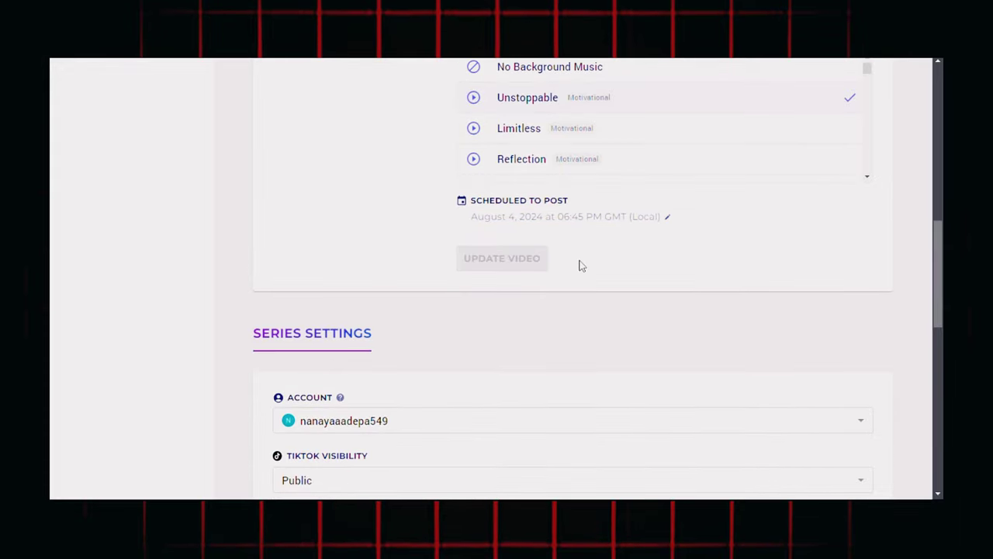
click(669, 218)
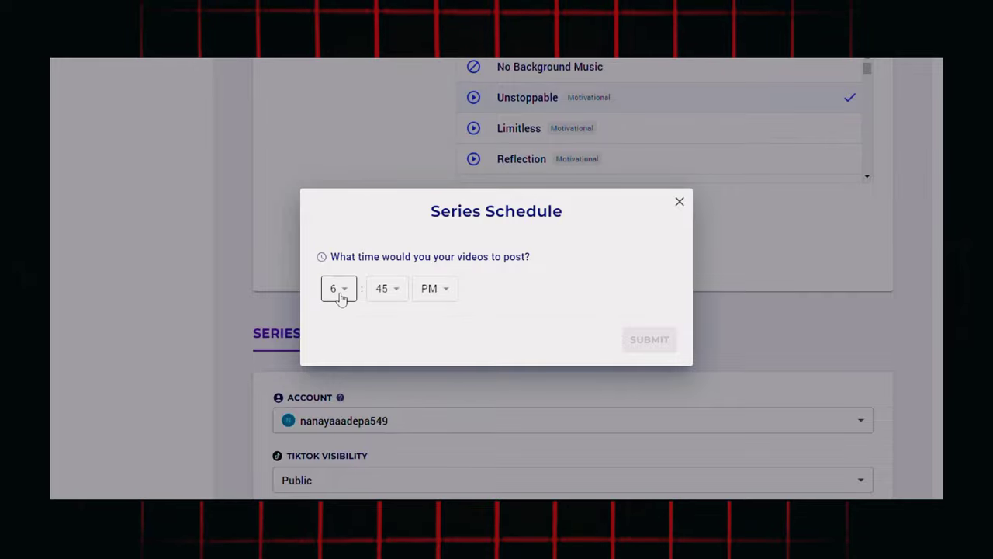
click(339, 293)
click(334, 259)
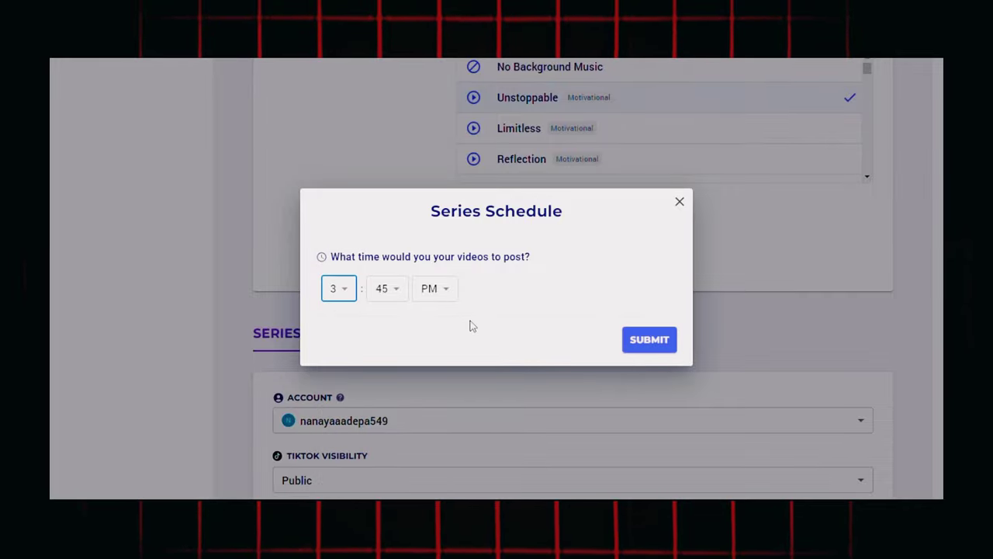
click(637, 346)
Set the series watermark text to MISTRAI.
scroll(672, 287, down, 2)
scroll(672, 286, down, 1)
scroll(672, 286, down, 1)
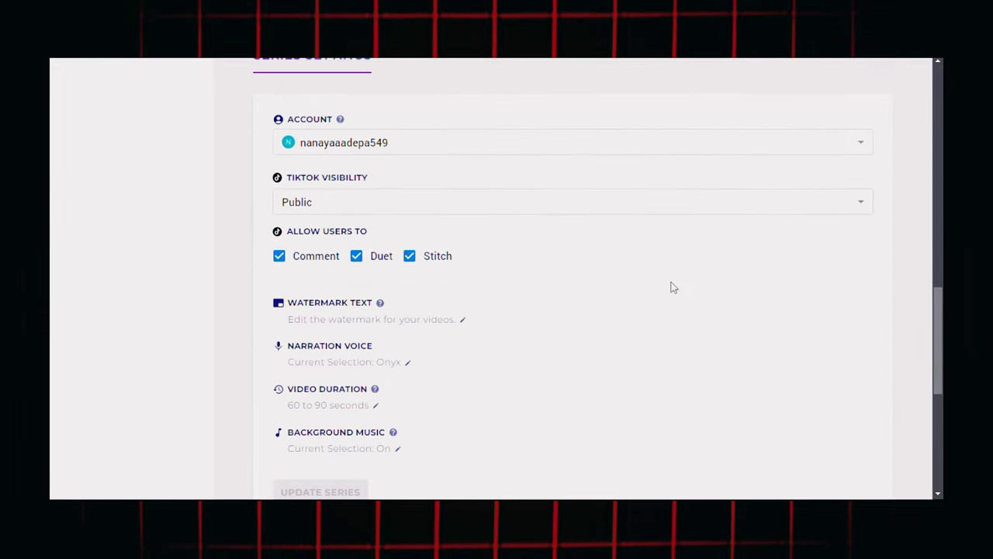
scroll(672, 287, down, 1)
scroll(506, 309, up, 1)
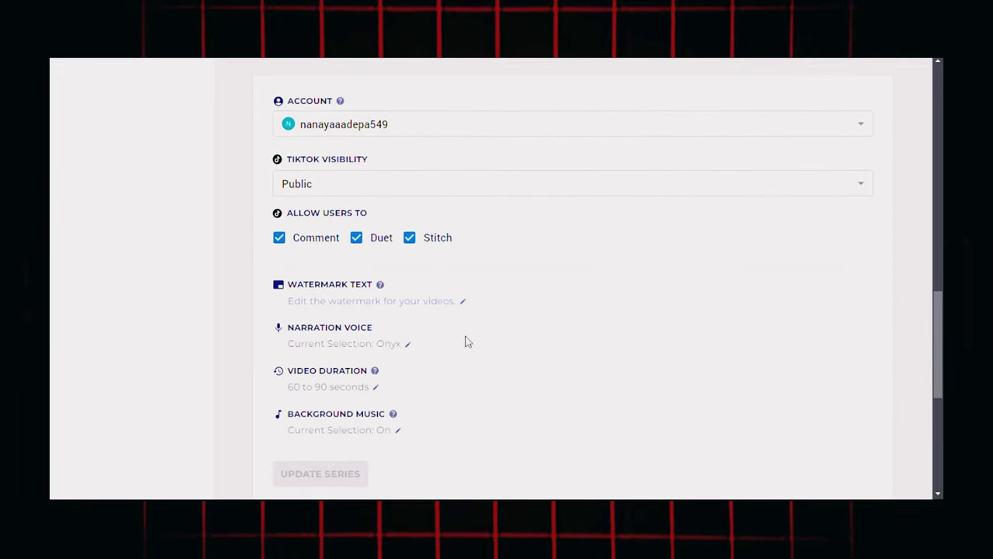
click(459, 303)
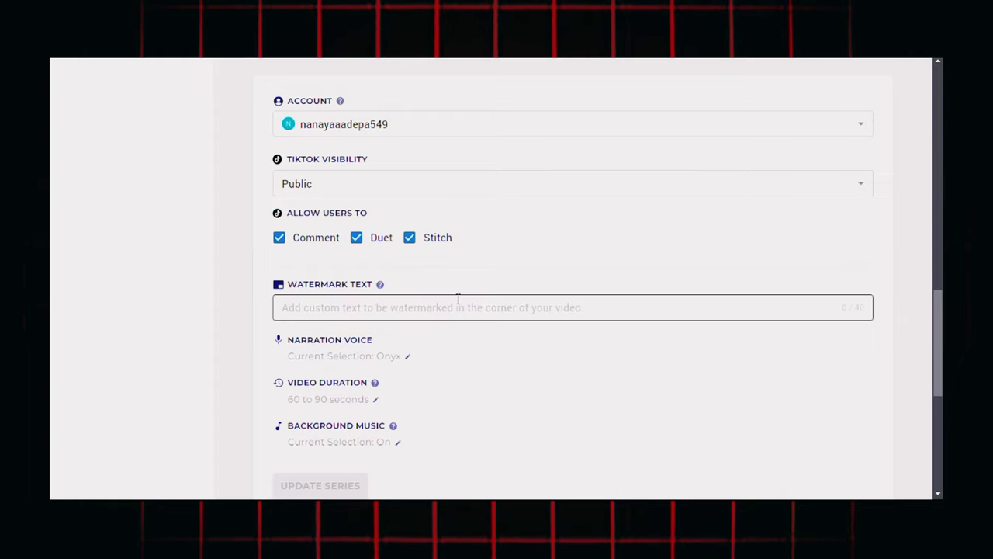
text(MISTRAI)
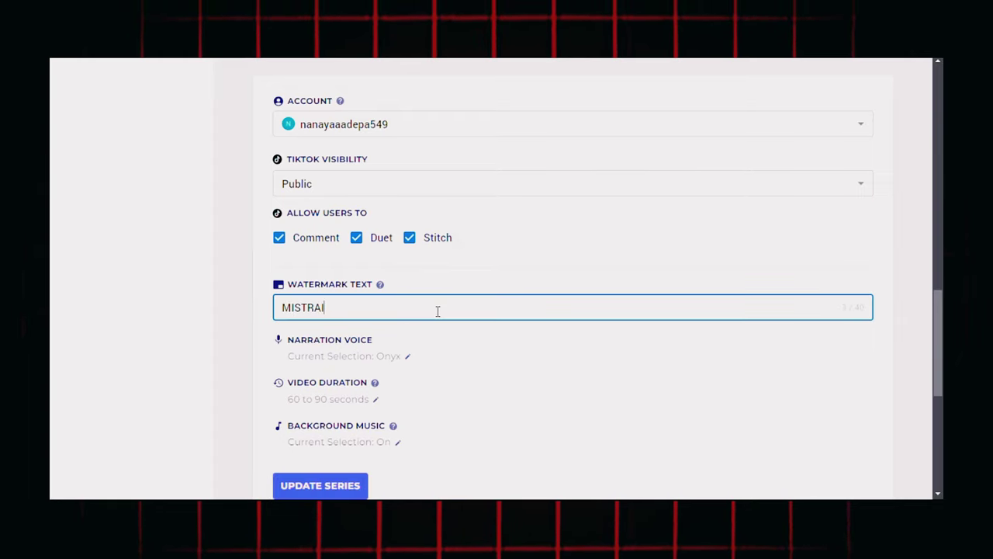
Save the new schedule and watermark with Update Series.
scroll(430, 412, down, 1)
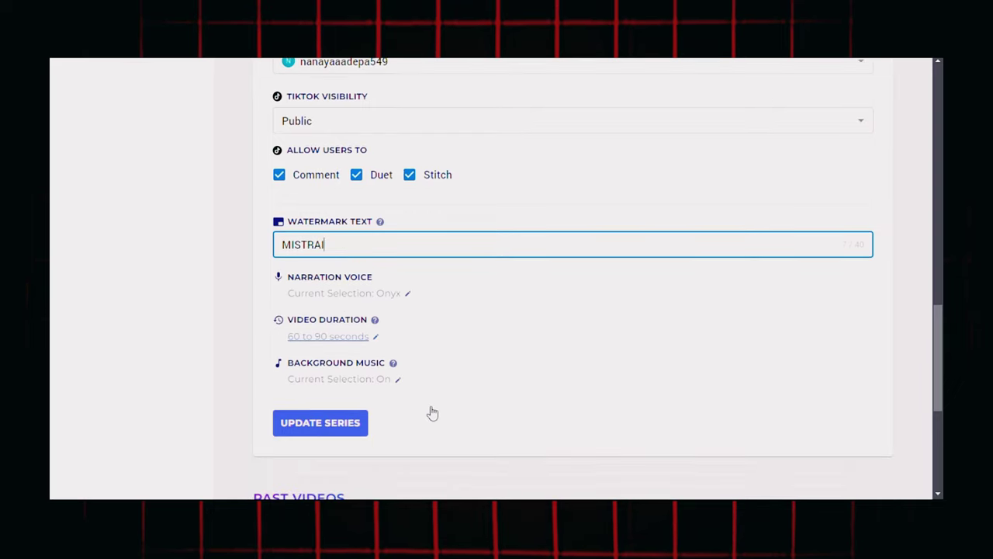
scroll(380, 357, down, 1)
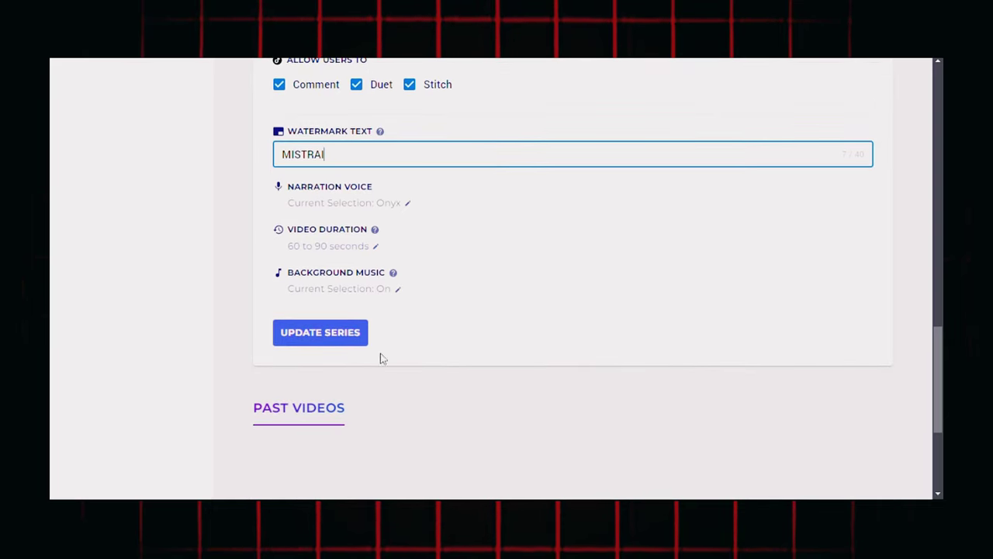
click(342, 344)
scroll(429, 204, down, 2)
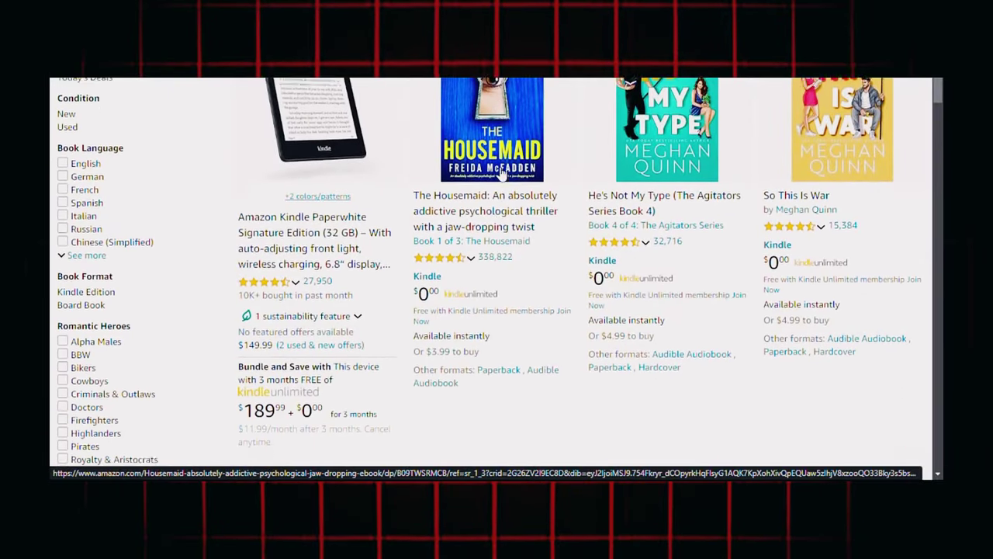
Scroll down the Amazon Kindle results to the July 2024 chart: 68 products, 1.9K sales, $12.52K revenue.
scroll(501, 173, down, 3)
scroll(501, 173, down, 2)
scroll(500, 172, down, 2)
scroll(501, 172, down, 2)
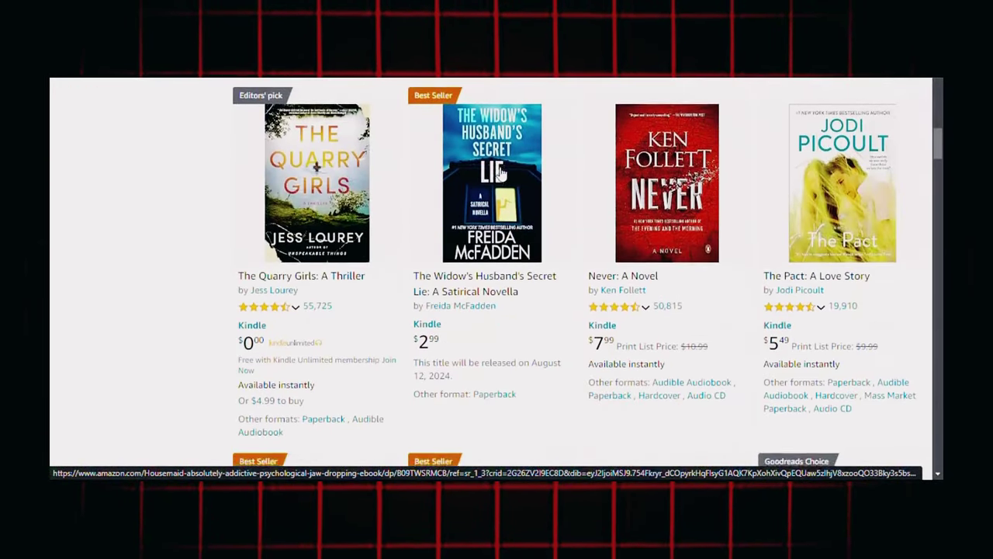
scroll(500, 172, down, 5)
scroll(501, 172, down, 4)
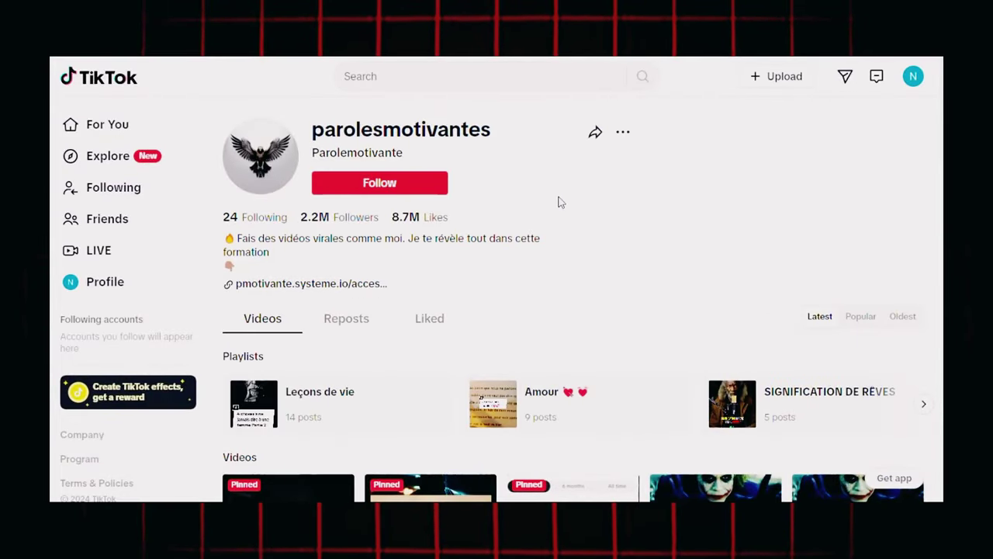
scroll(636, 312, down, 4)
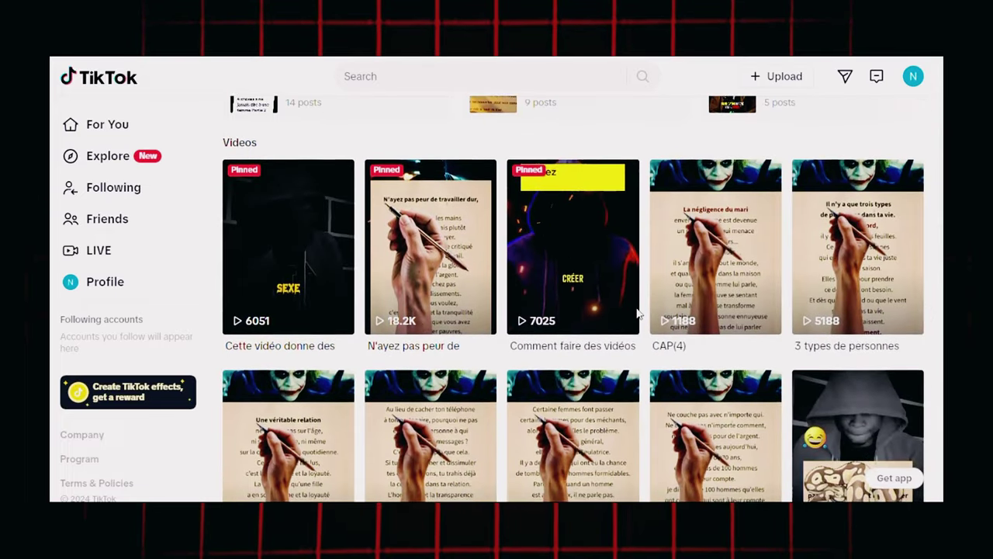
scroll(636, 312, down, 1)
scroll(637, 312, down, 1)
scroll(637, 312, down, 3)
scroll(638, 312, down, 1)
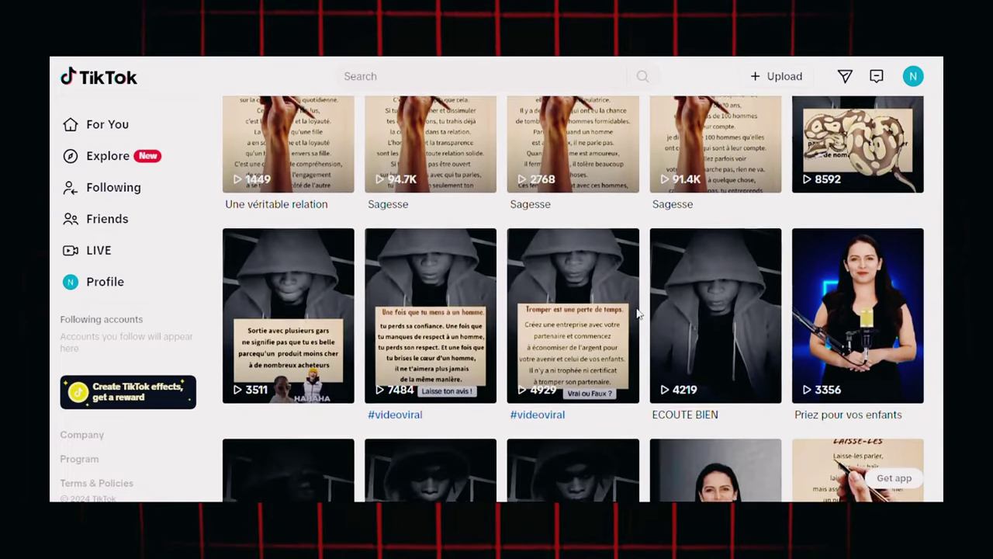
scroll(913, 238, down, 1)
scroll(913, 239, down, 1)
scroll(913, 238, down, 2)
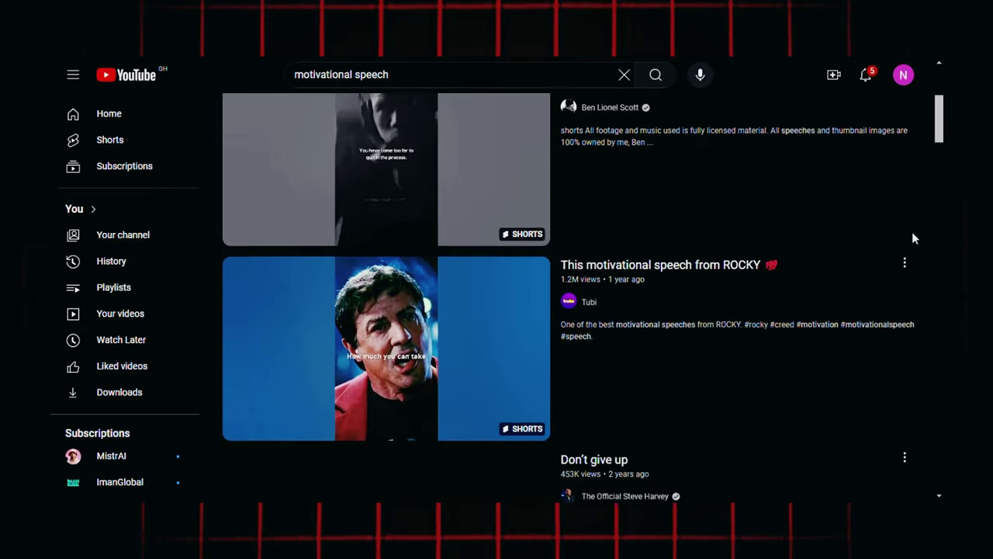
scroll(913, 238, down, 1)
scroll(913, 239, down, 1)
scroll(913, 238, down, 2)
scroll(913, 238, down, 1)
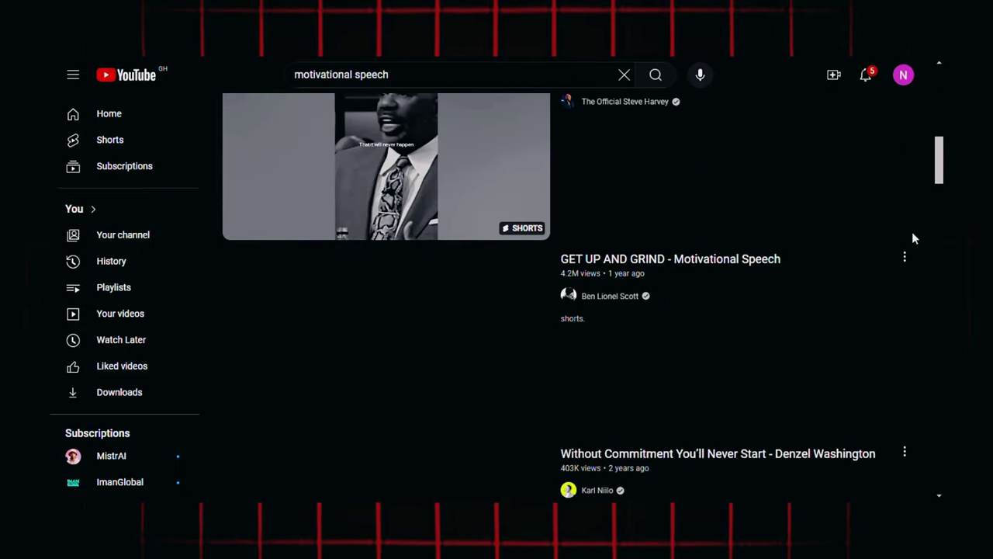
scroll(913, 238, down, 1)
scroll(913, 238, down, 2)
scroll(913, 238, down, 1)
scroll(913, 238, down, 2)
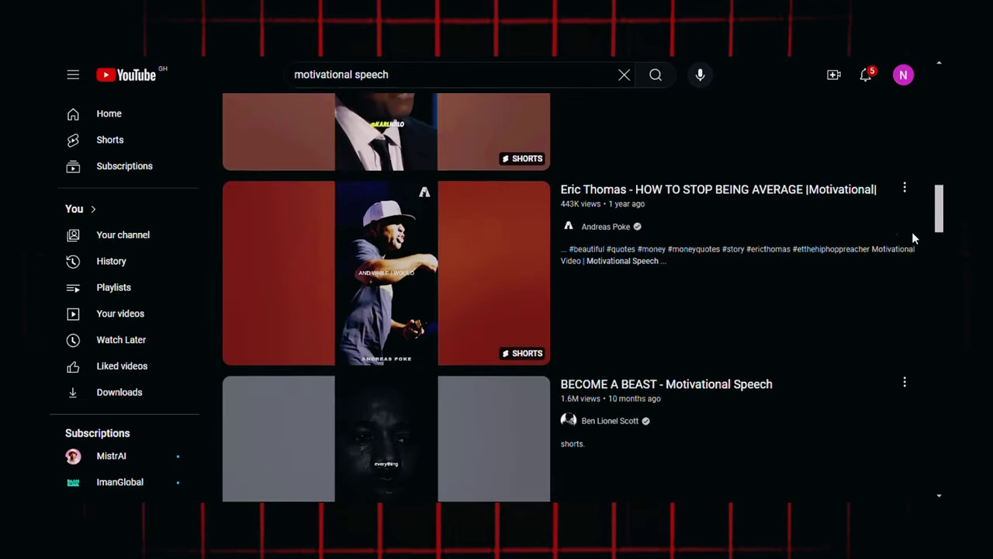
scroll(914, 238, down, 1)
scroll(913, 238, down, 2)
scroll(914, 239, down, 1)
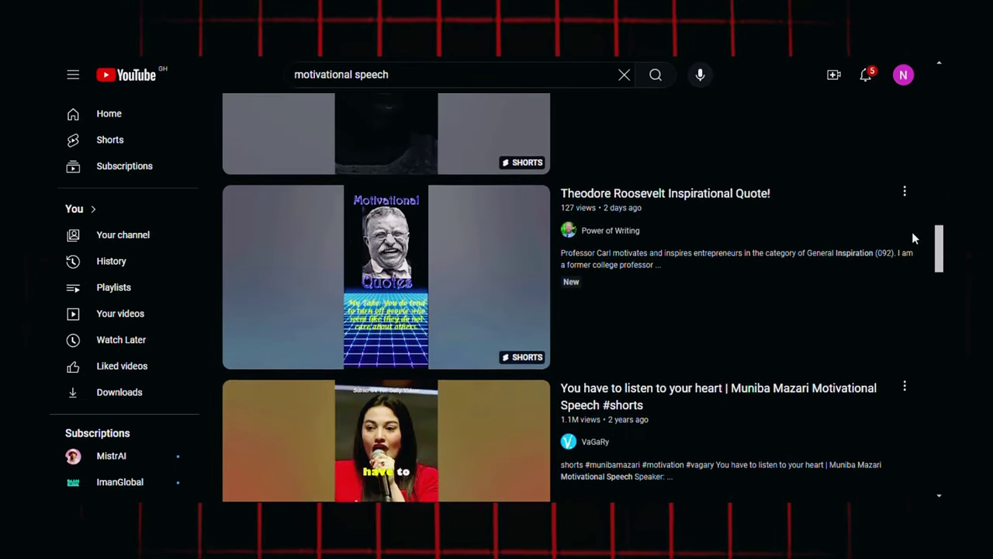
scroll(914, 238, down, 1)
scroll(914, 239, down, 1)
scroll(913, 238, down, 1)
scroll(913, 238, down, 1)
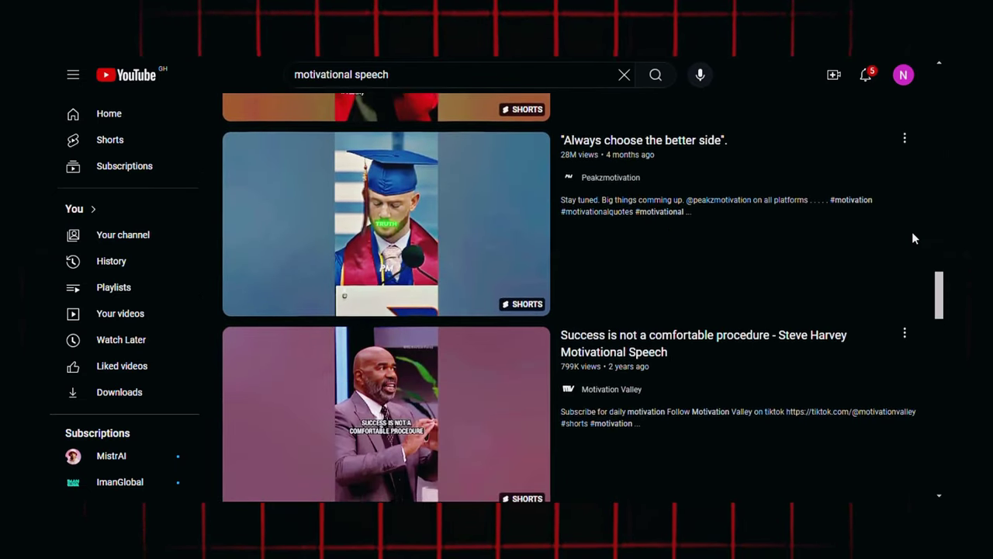